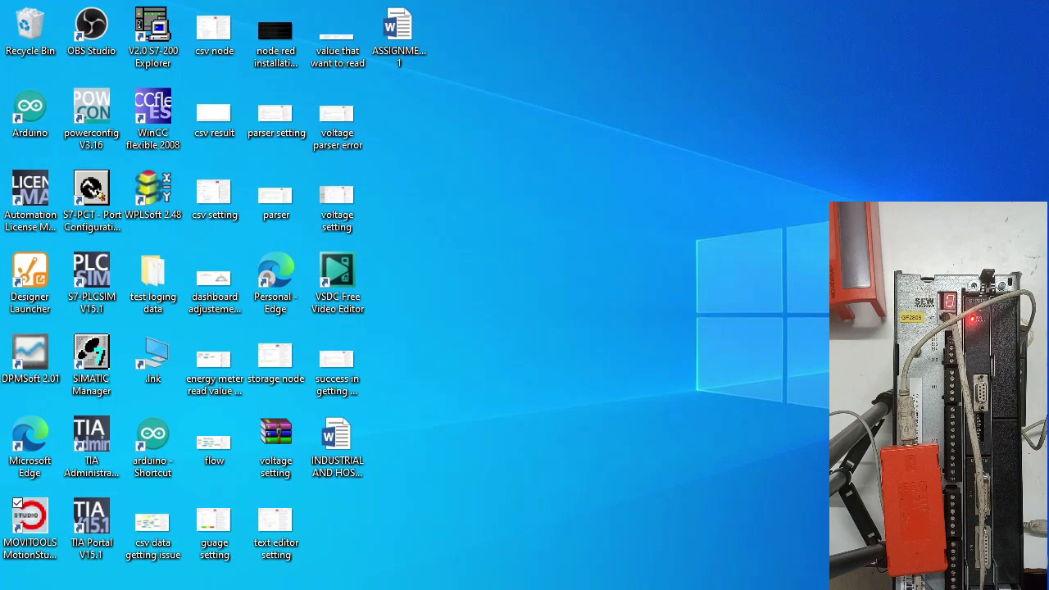
Step: Bring MotionStudio to the front and run a network scan, finding unit 0: hhh on COM 8
click(680, 533)
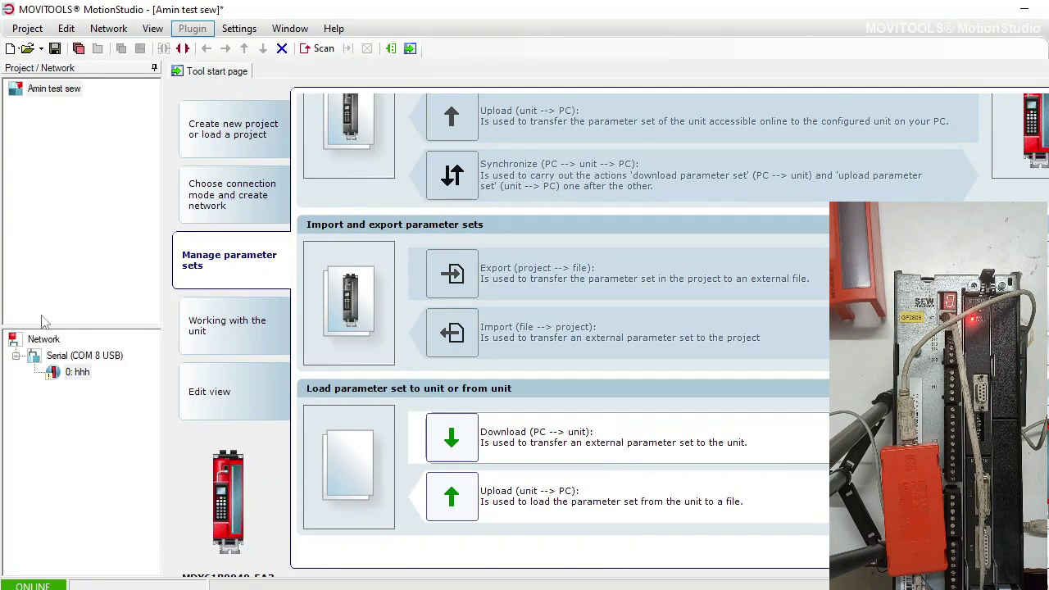
click(41, 343)
right_click(43, 343)
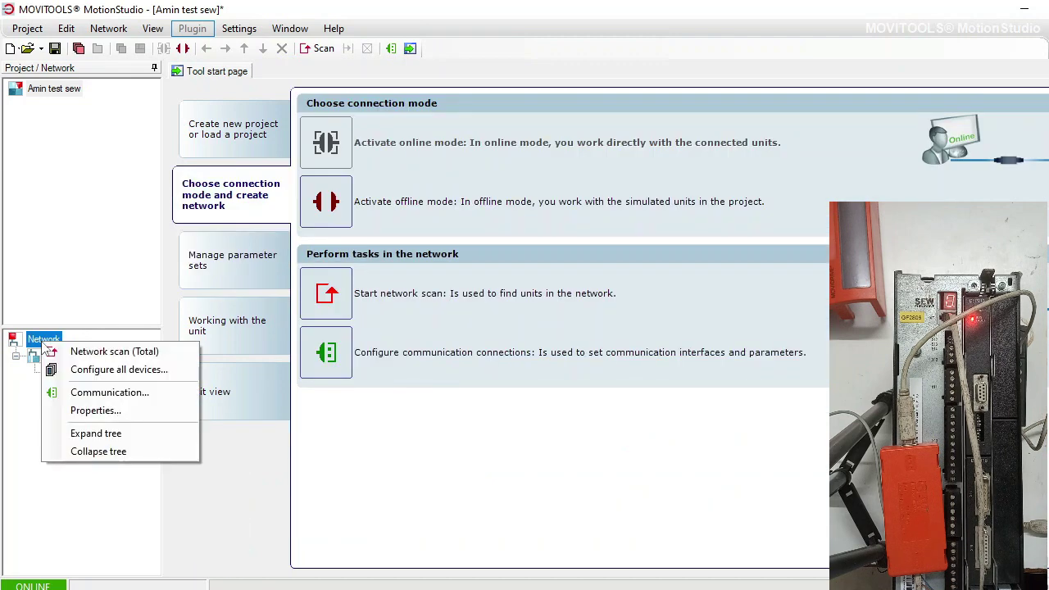
click(53, 351)
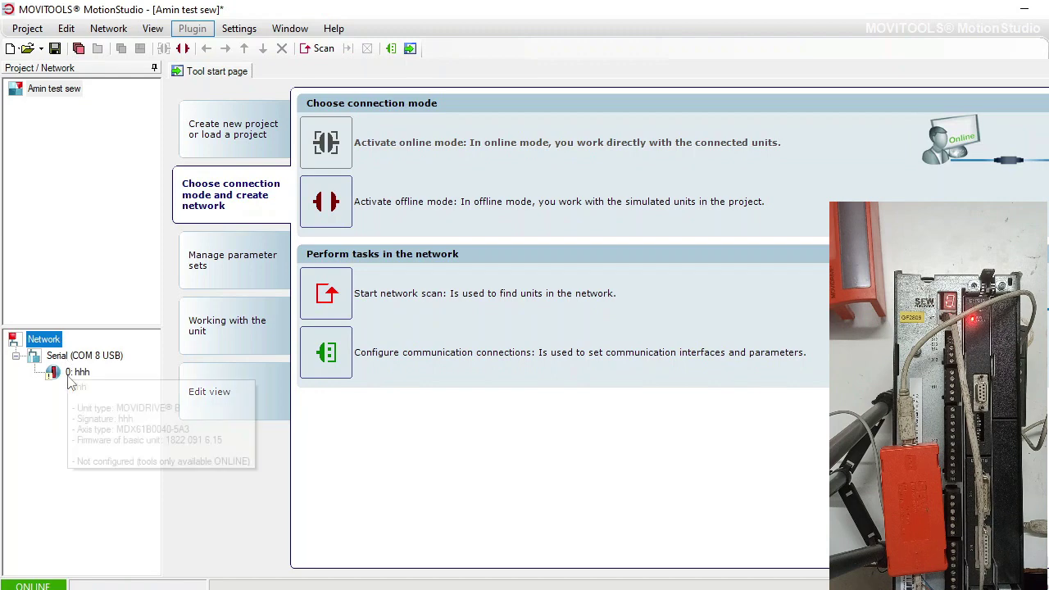
Step: Open Manual mode for unit 0: hhh and activate it on the drive
click(79, 373)
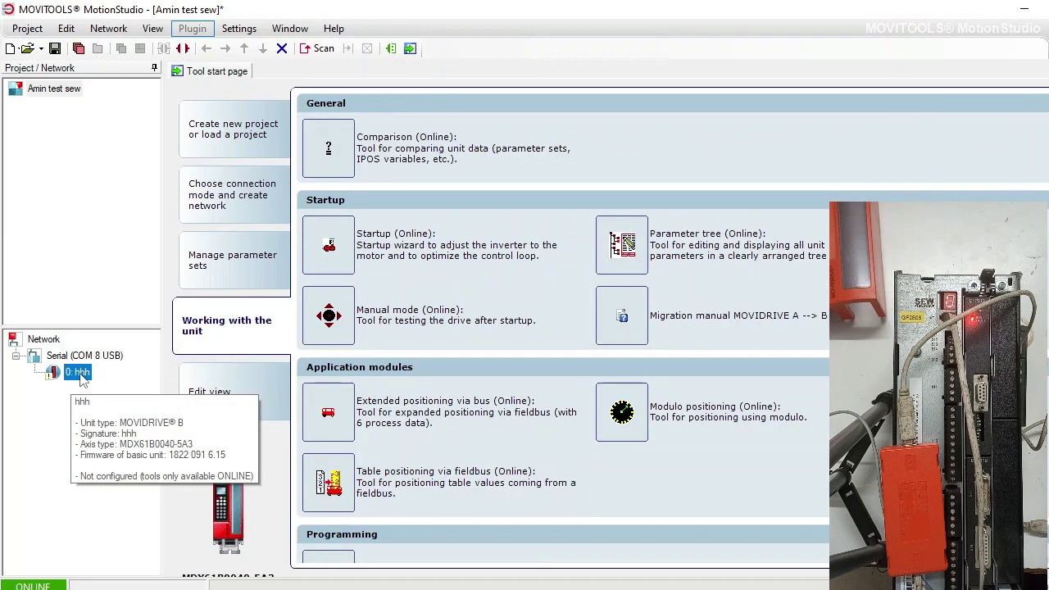
click(399, 324)
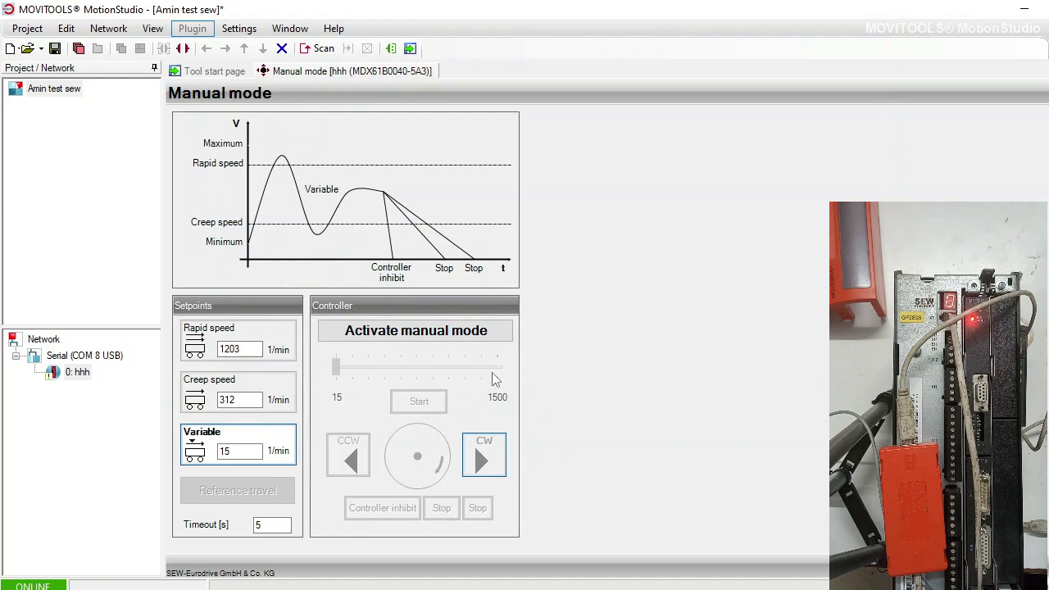
click(401, 340)
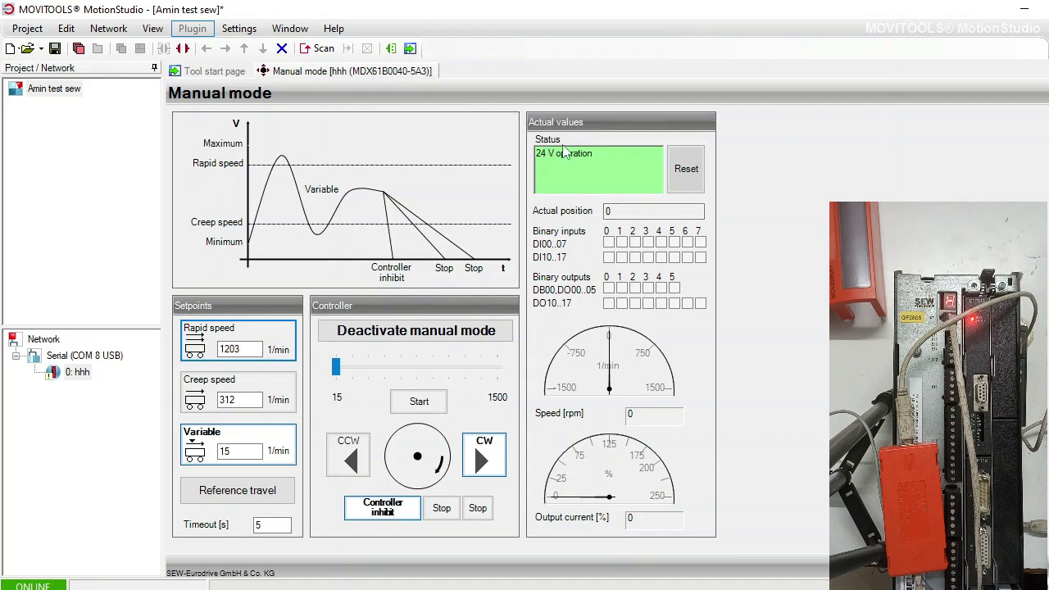
Step: Highlight the drive status '24 V operation' in the Actual values panel
drag(541, 153, 592, 154)
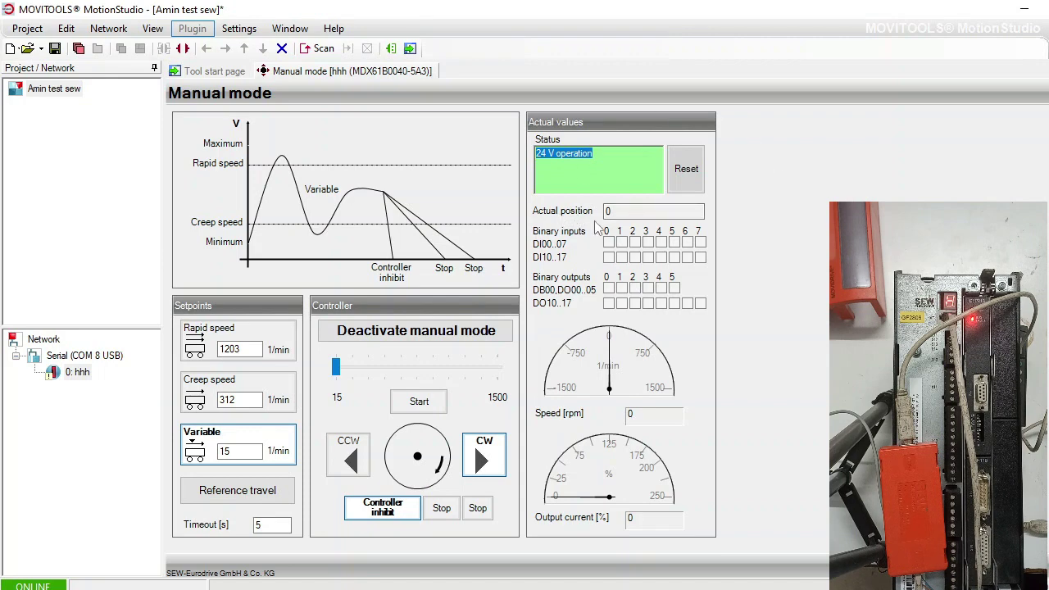
Step: Reset the drive, start it at a variable speed of 121 1/min, then close and reopen Manual mode
click(679, 171)
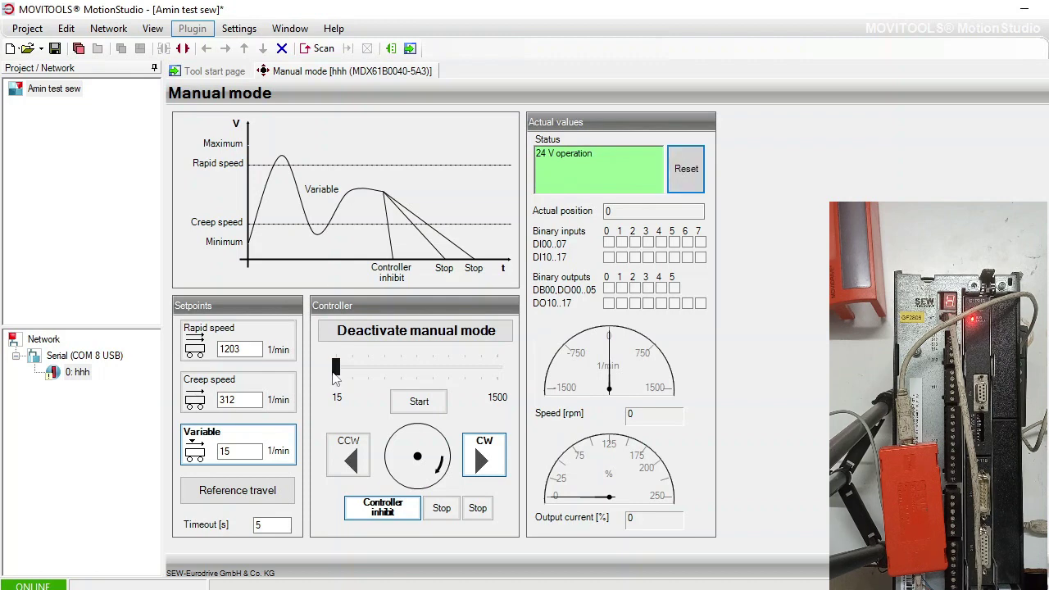
click(336, 371)
mouse_move(343, 371)
mouse_down()
mouse_move(422, 371)
mouse_move(351, 372)
mouse_up()
click(408, 404)
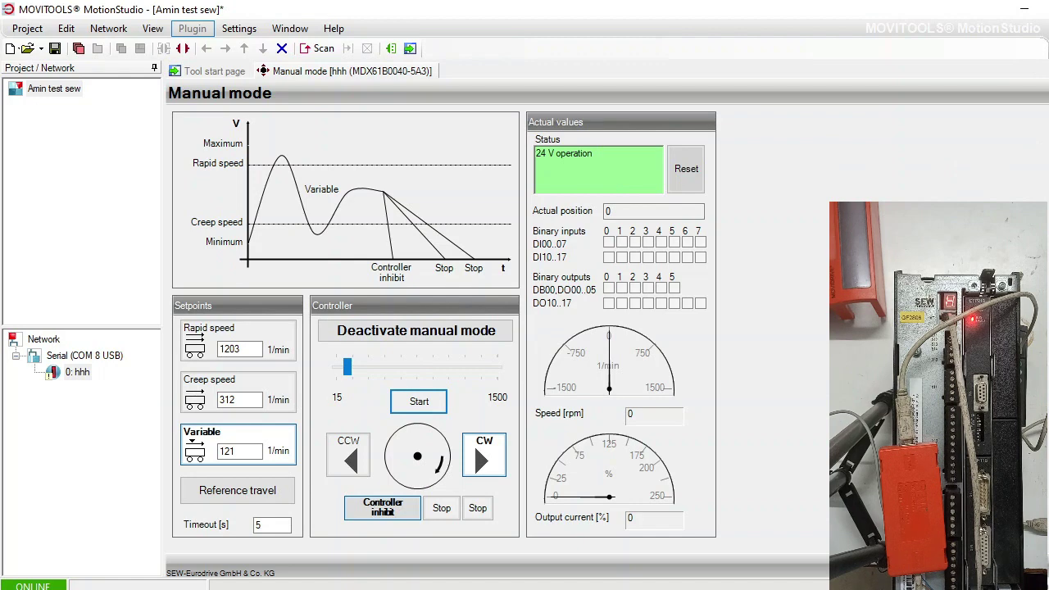
key(ctrl+F4)
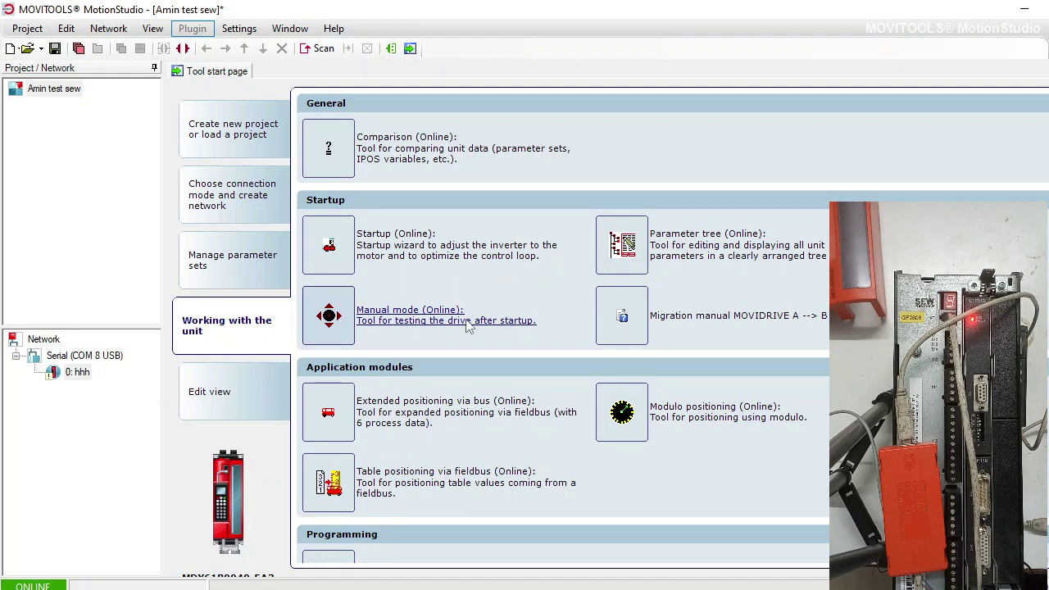
click(402, 323)
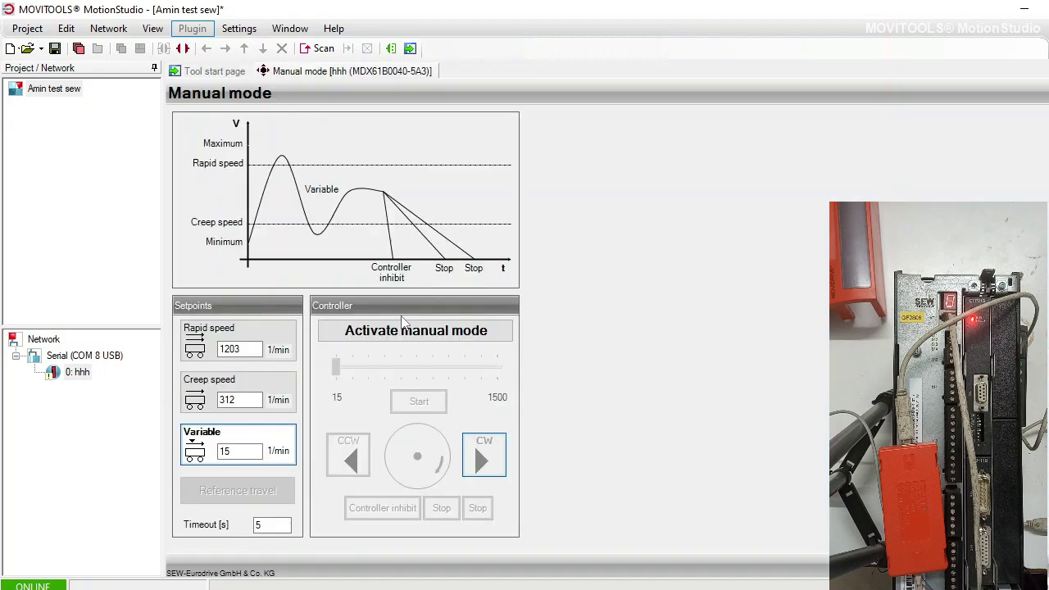
click(397, 333)
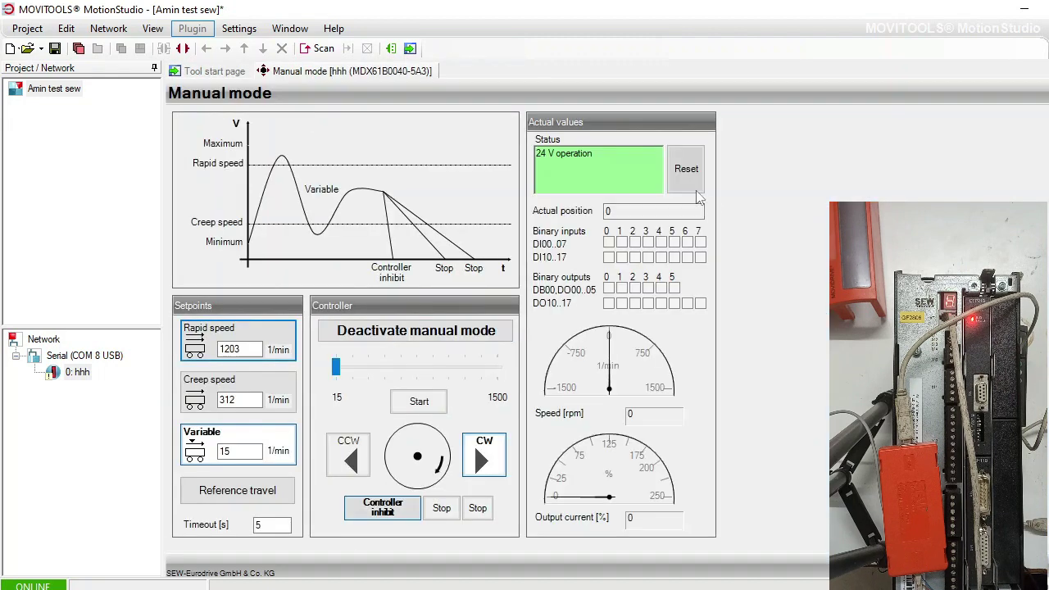
click(416, 331)
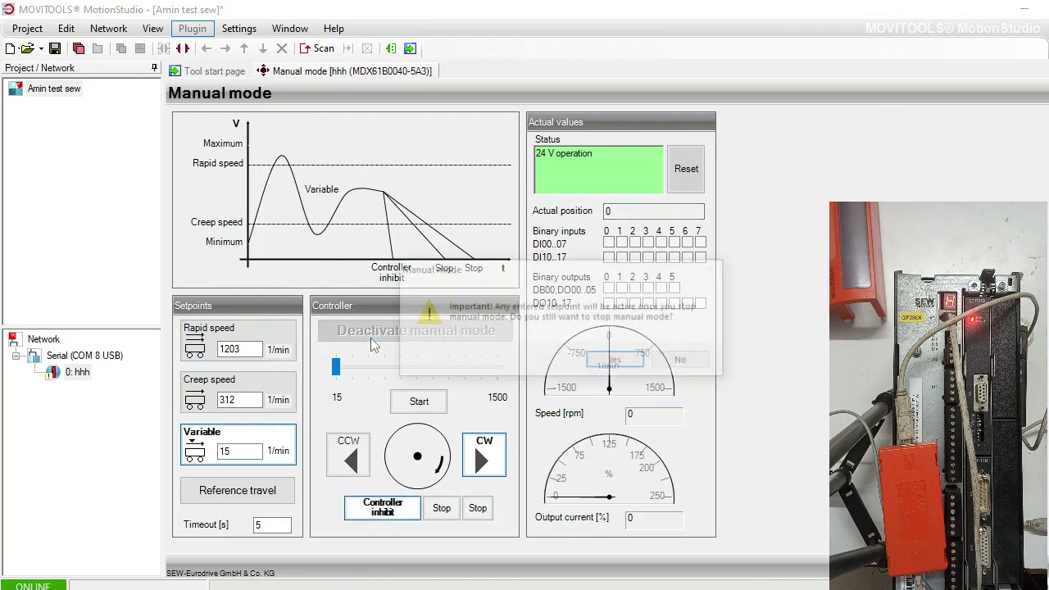
click(623, 362)
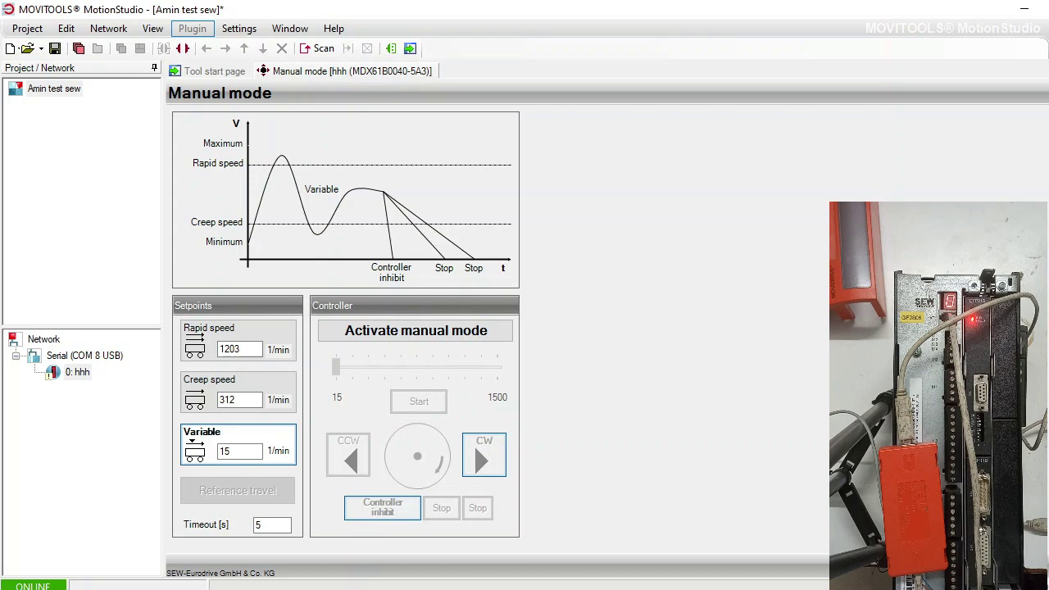
key(ctrl+F4)
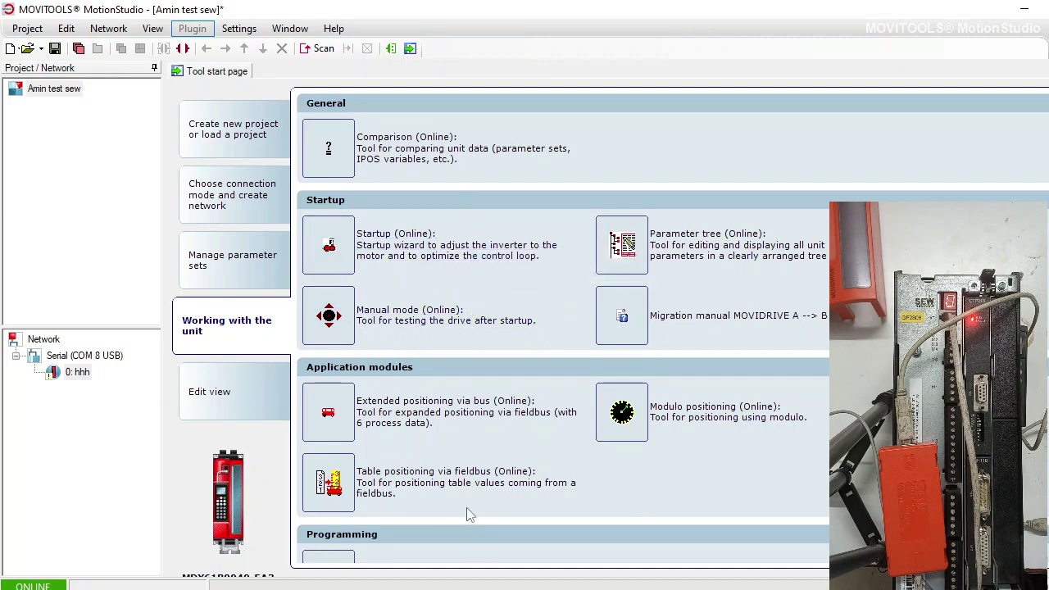
scroll(471, 491, down, 3)
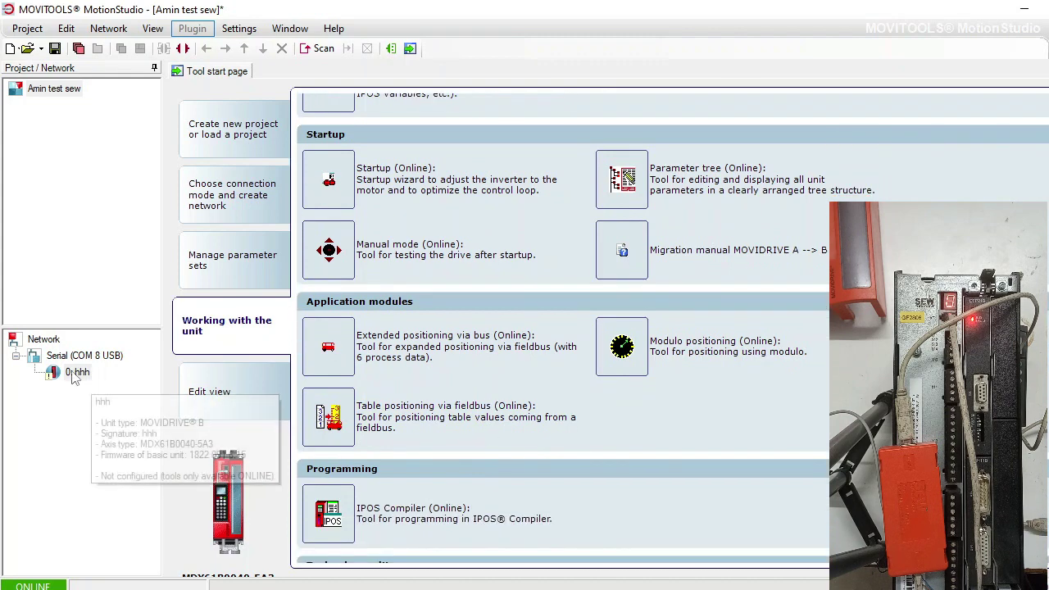
Step: Show the online unit status for unit 0: hhh from its context menu
right_click(73, 377)
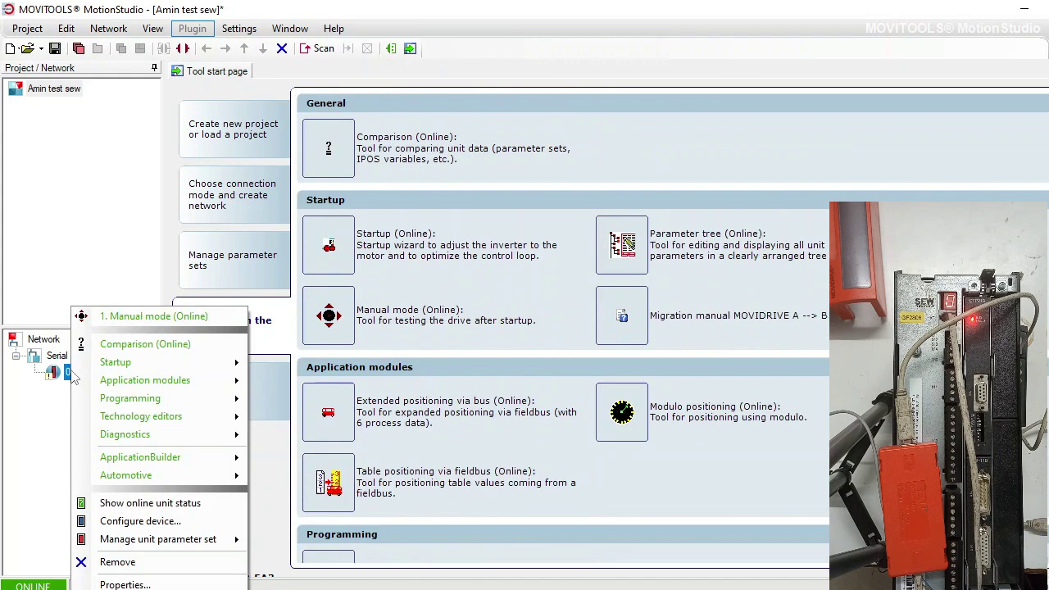
mouse_move(156, 366)
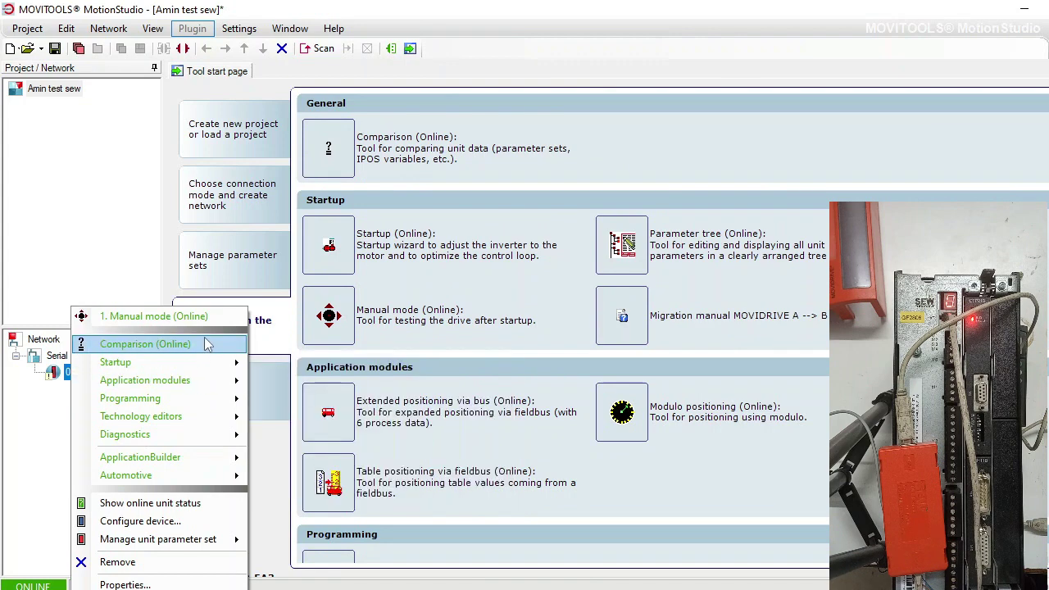
mouse_move(217, 385)
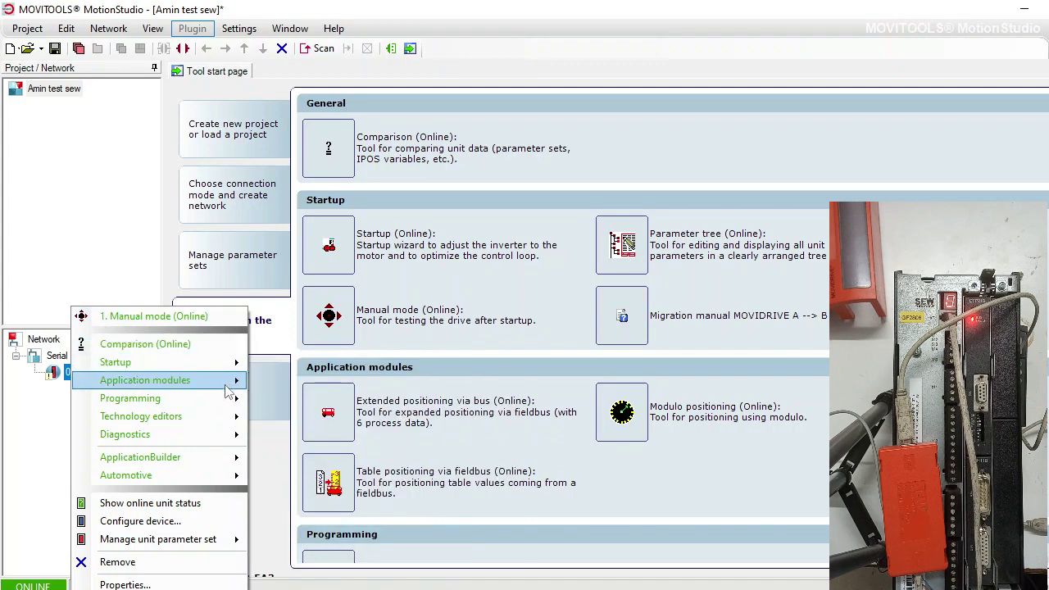
mouse_move(236, 458)
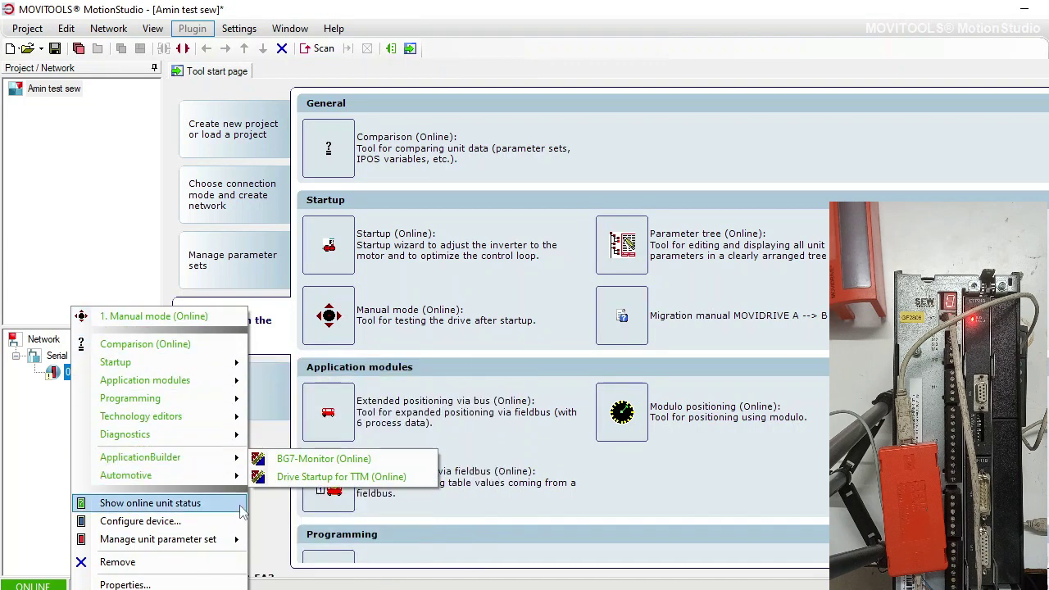
click(164, 505)
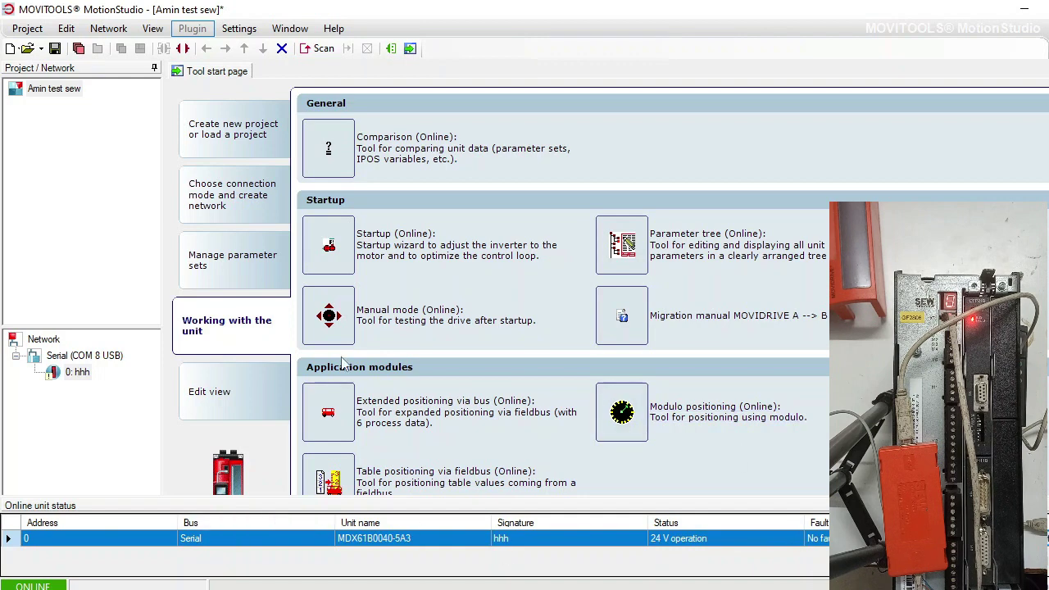
Step: Open the MDX61B0040-5A3 drive's parameter tree and show its ATEX-Information parameters
click(653, 239)
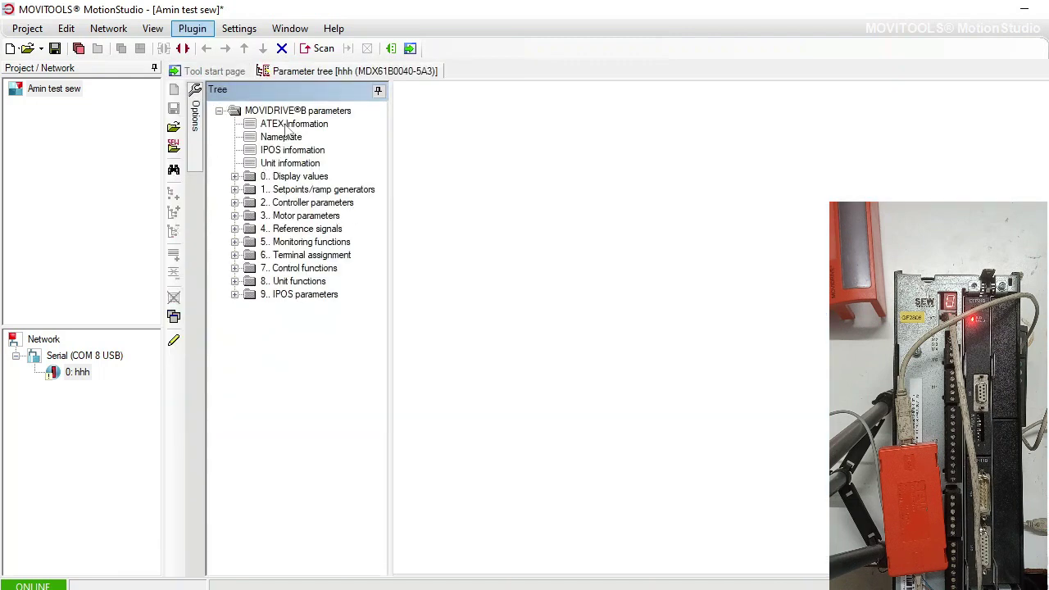
click(286, 124)
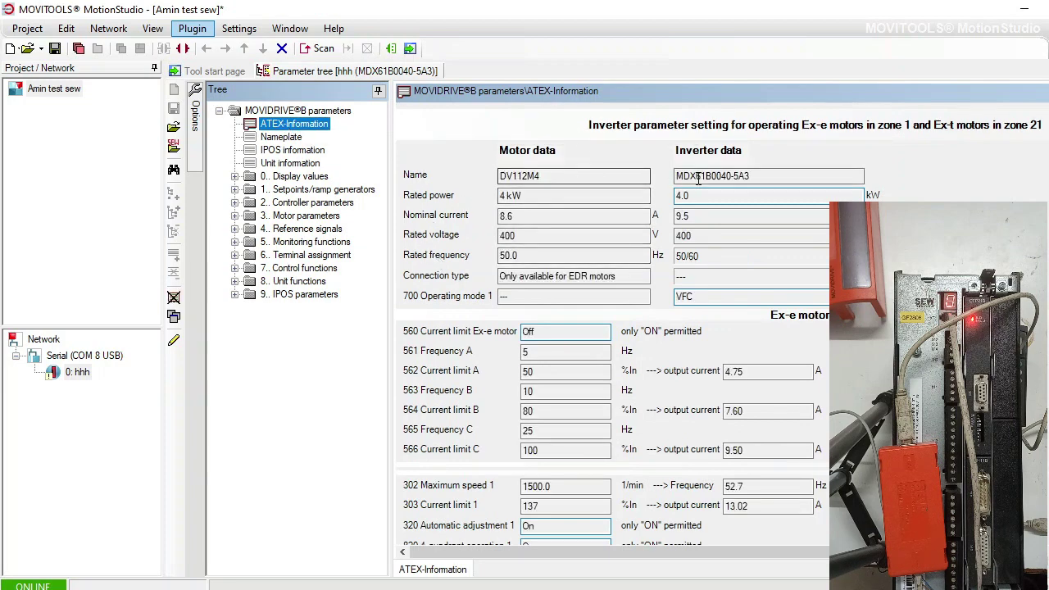
mouse_move(715, 181)
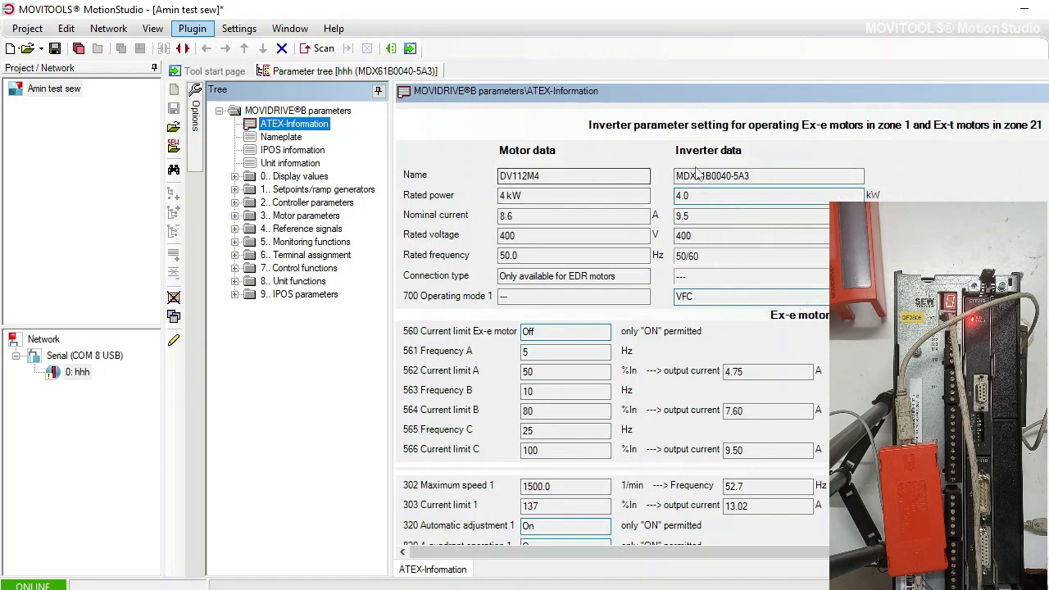
mouse_move(751, 179)
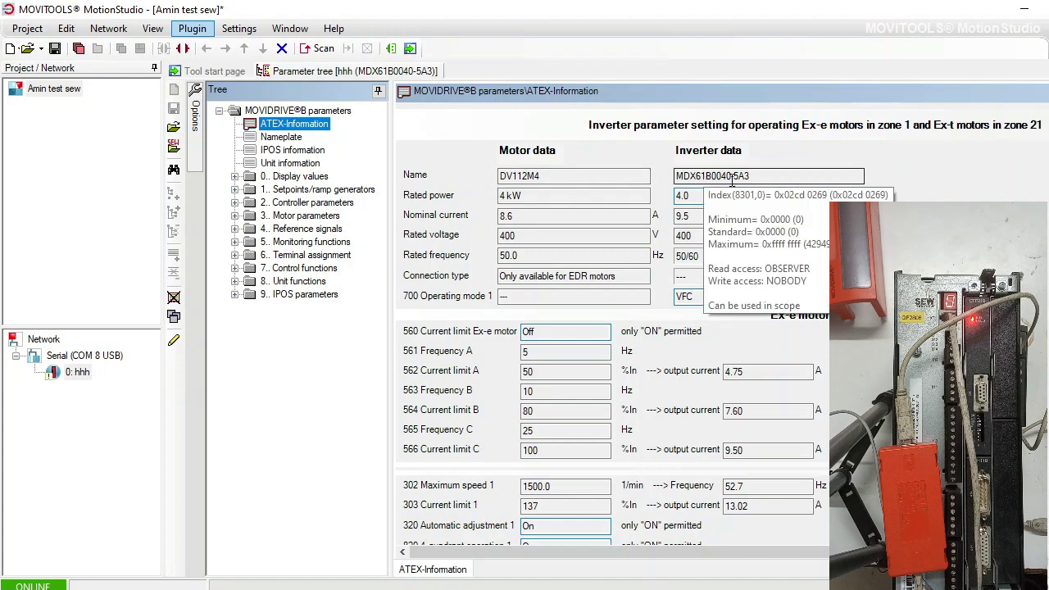
mouse_move(689, 198)
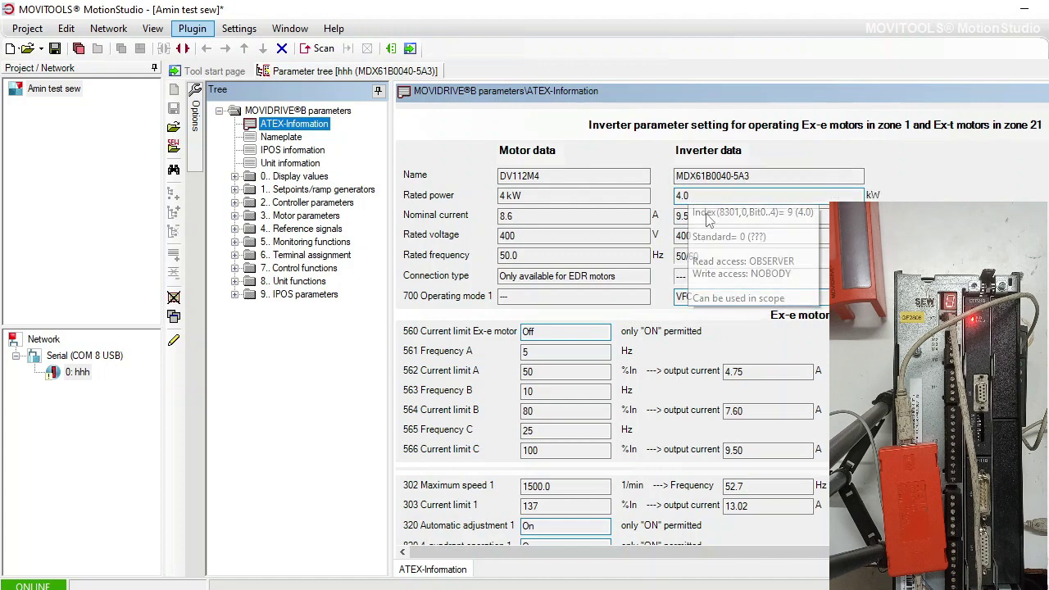
mouse_move(697, 217)
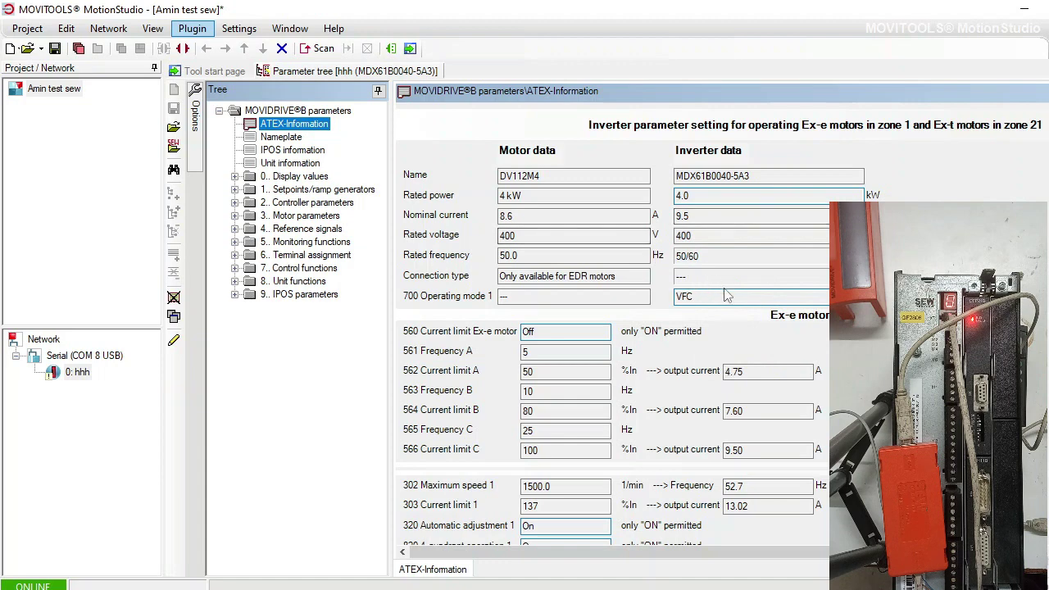
Step: Scroll through the ATEX values, then open the Nameplate page showing no nameplate available
scroll(692, 334, down, 1)
scroll(693, 335, down, 1)
scroll(694, 336, up, 3)
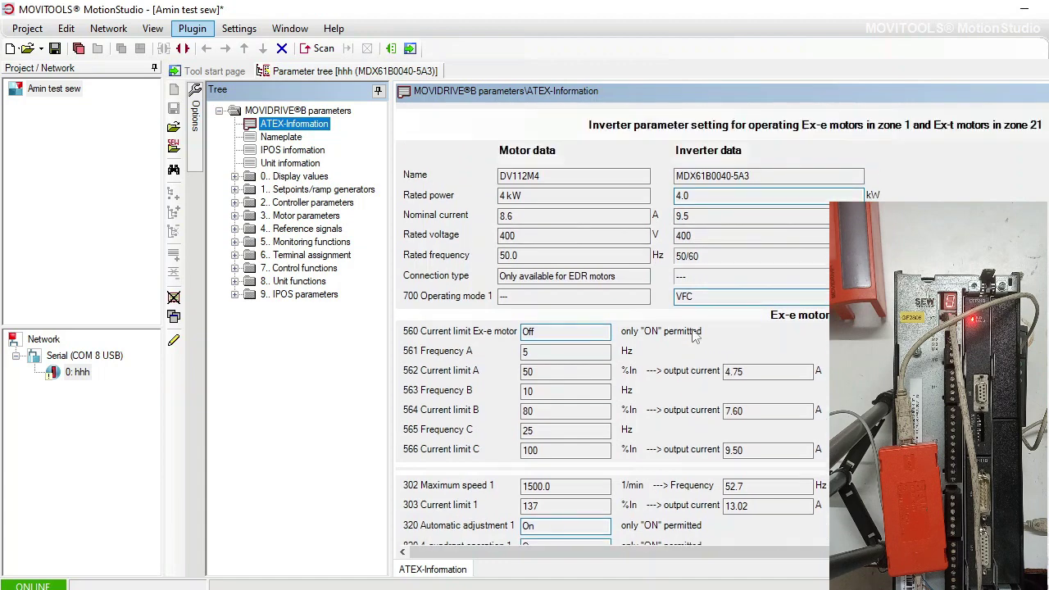
scroll(695, 334, down, 2)
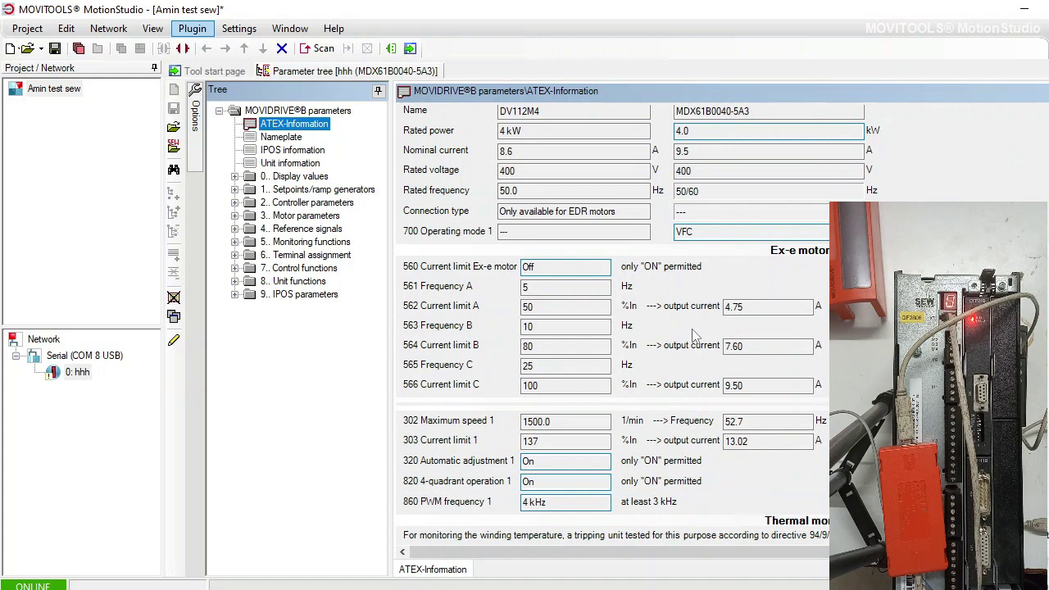
scroll(692, 334, up, 2)
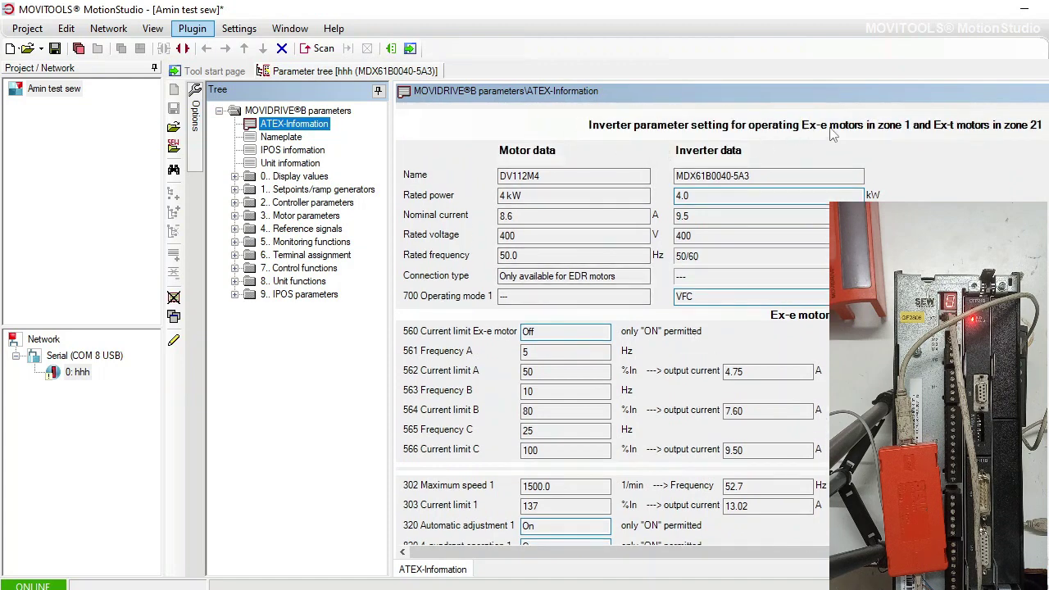
click(296, 140)
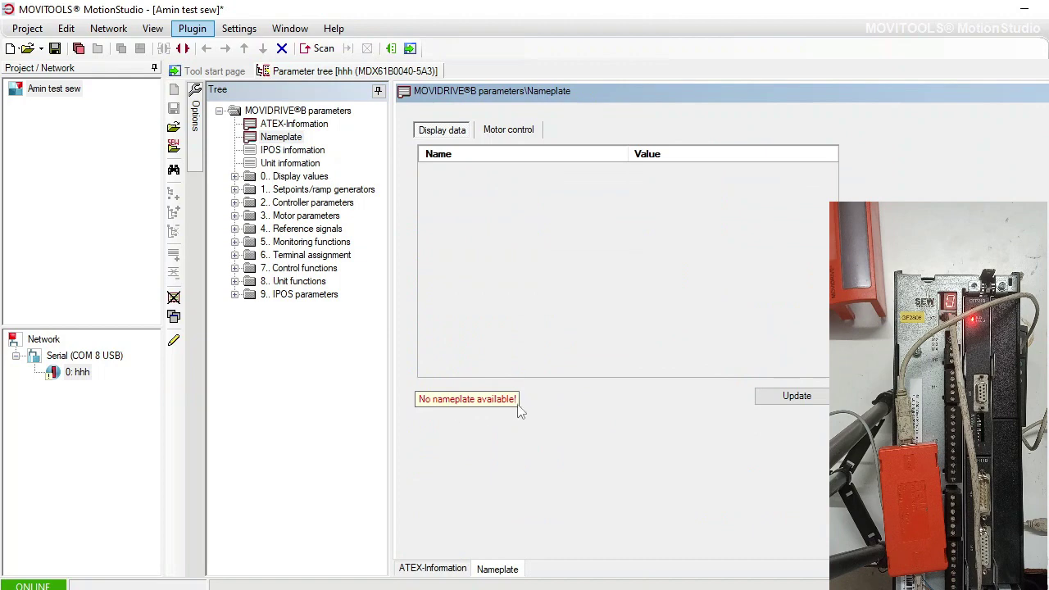
Step: Update the nameplate data and check its Motor control and Display data tabs
click(823, 400)
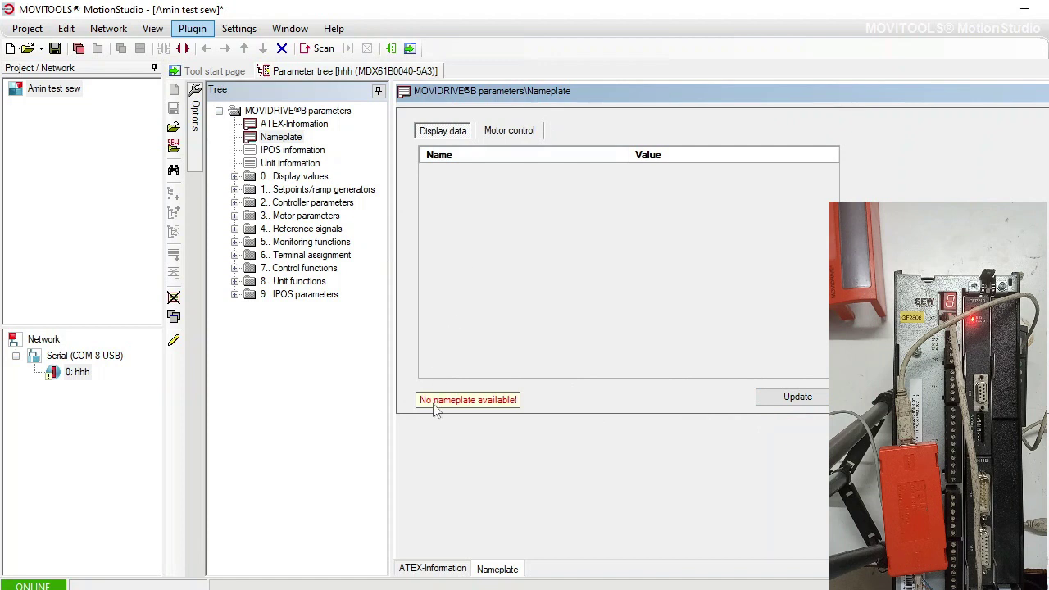
click(505, 133)
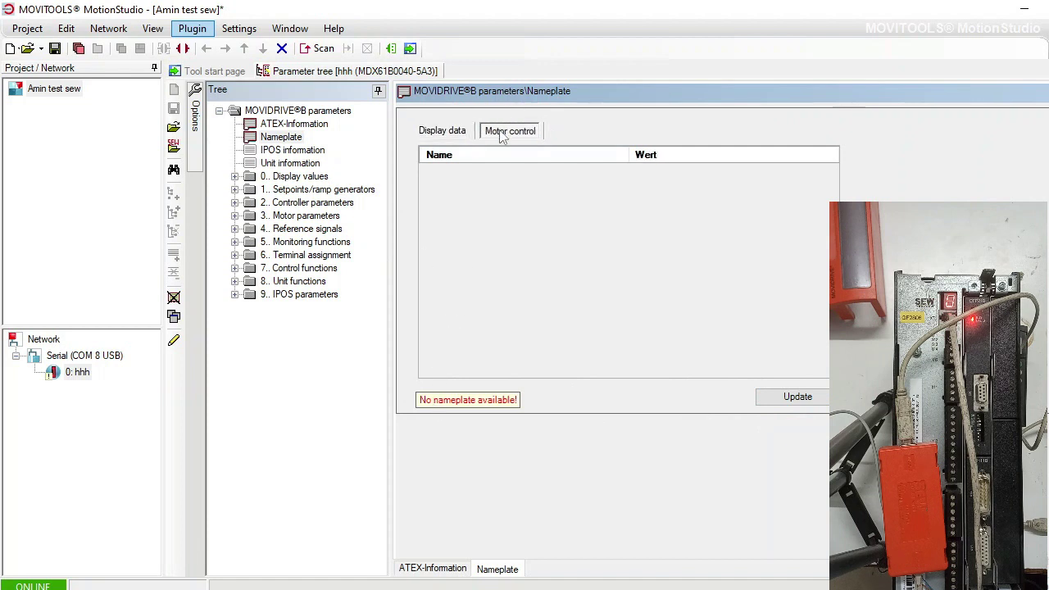
click(442, 133)
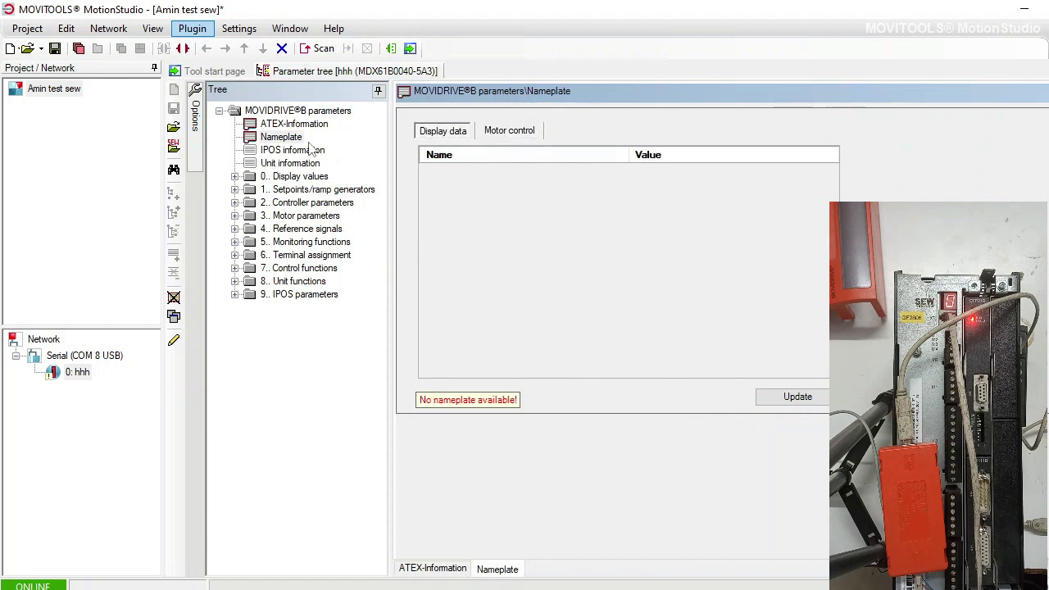
Step: View IPOS information, then the Unit information page with VFC mode, DEH11B and DFP21B options
click(275, 153)
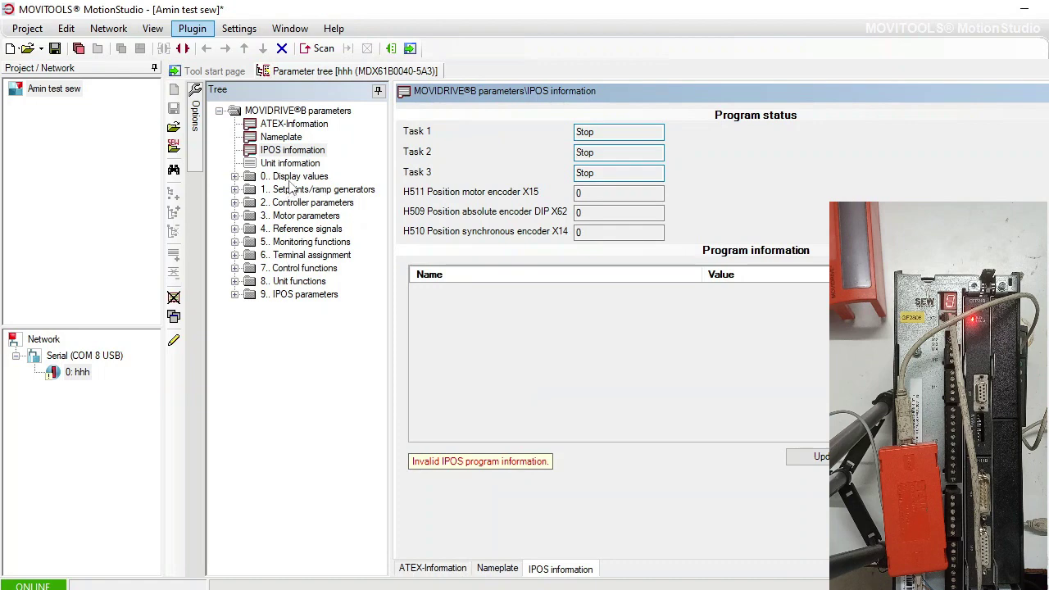
click(300, 165)
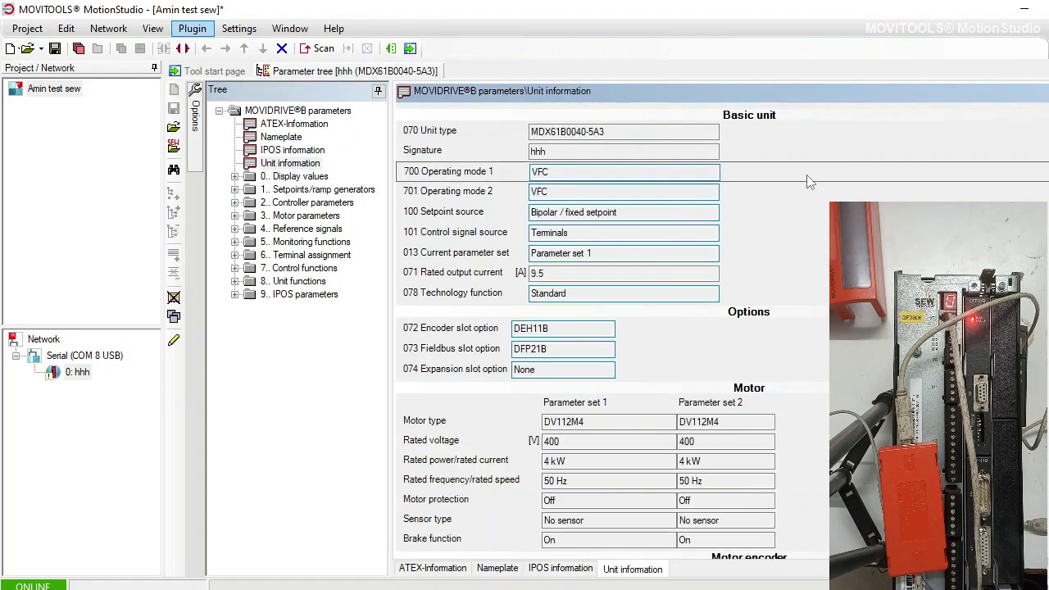
scroll(815, 320, down, 3)
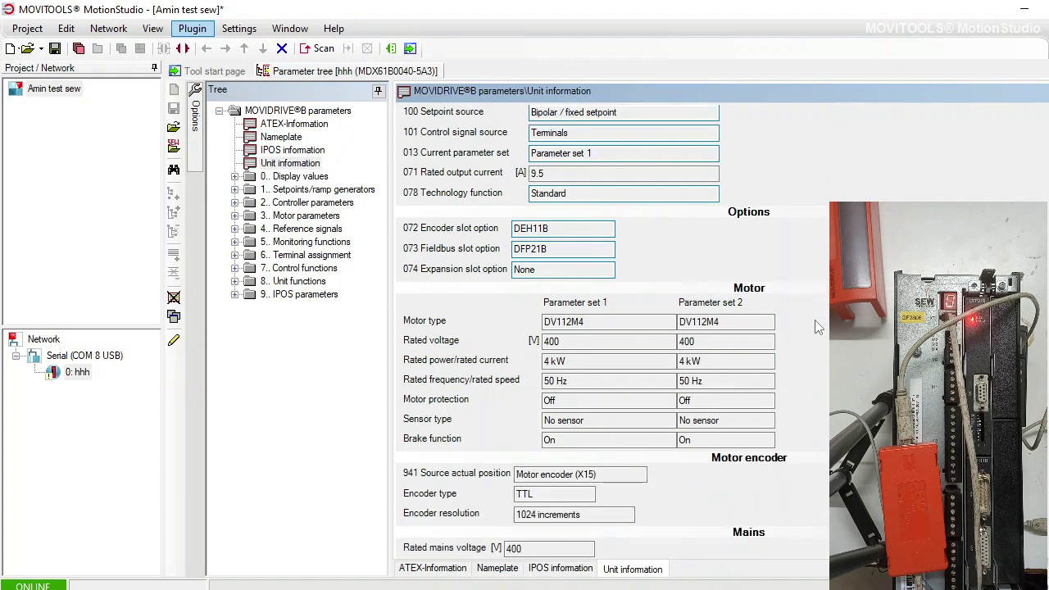
scroll(815, 320, up, 3)
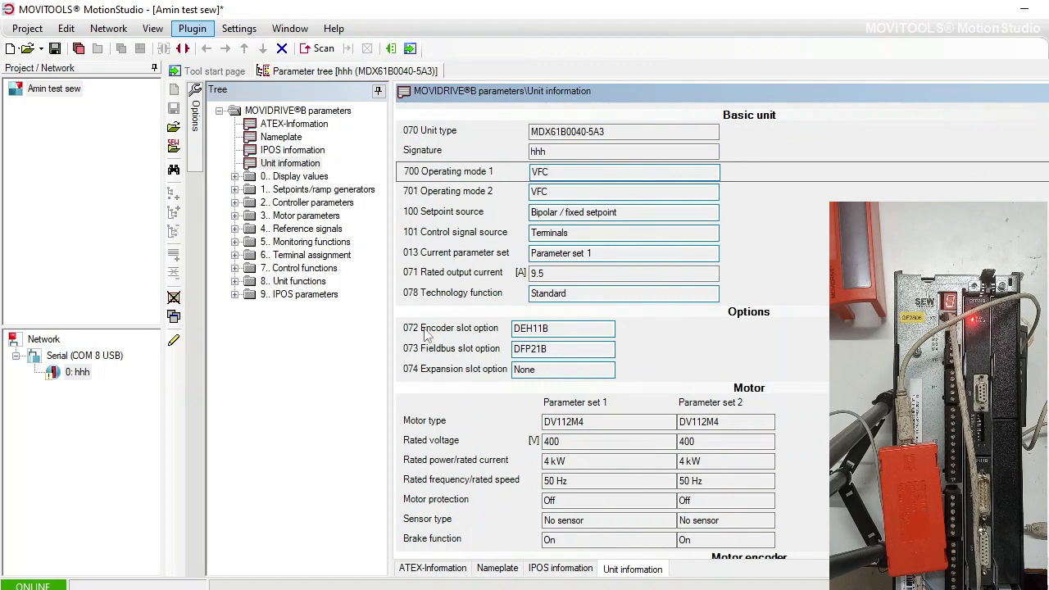
mouse_move(537, 331)
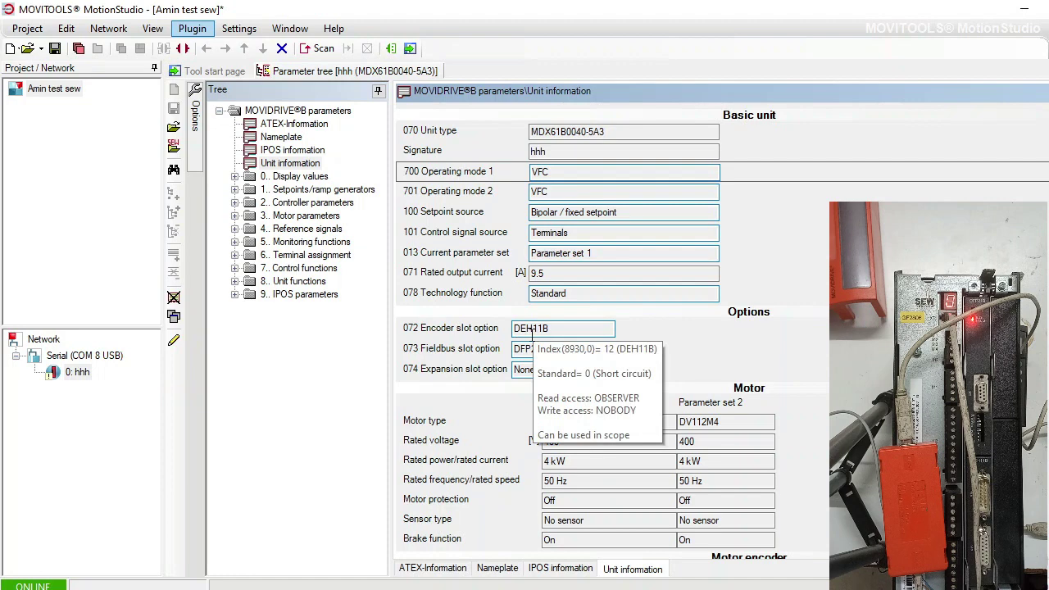
mouse_move(549, 368)
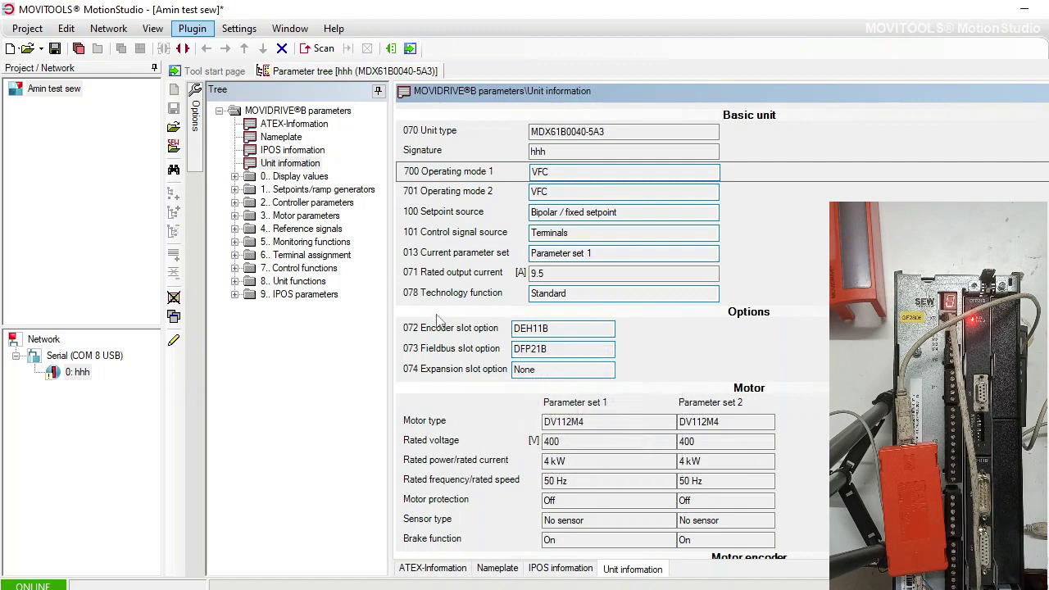
mouse_move(562, 305)
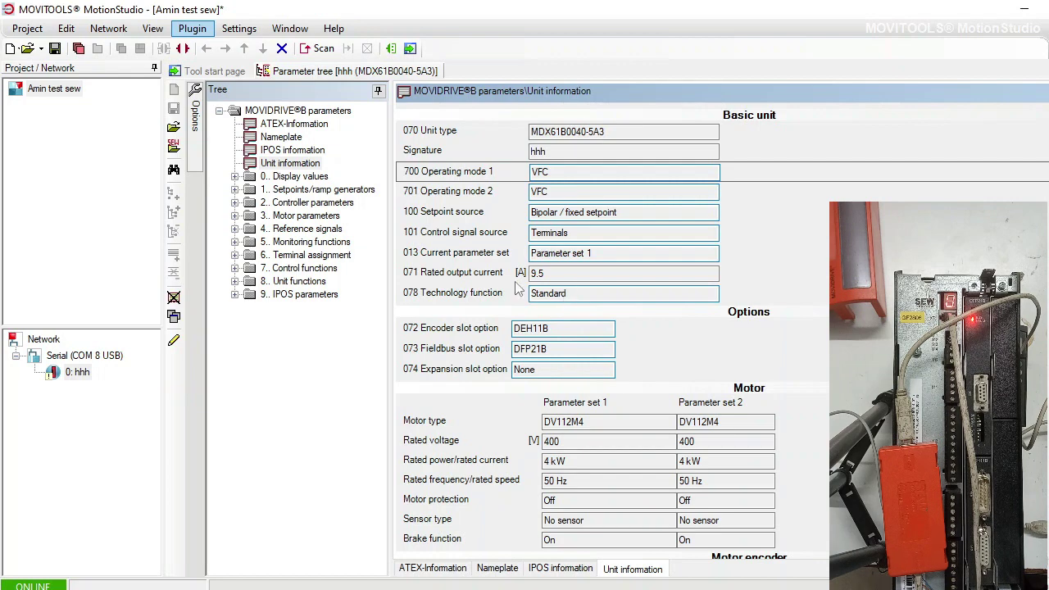
Step: Expand the 0.. Display values, 3.. Motor parameters and 1.. Setpoints/ramp generators parameter groups
click(235, 177)
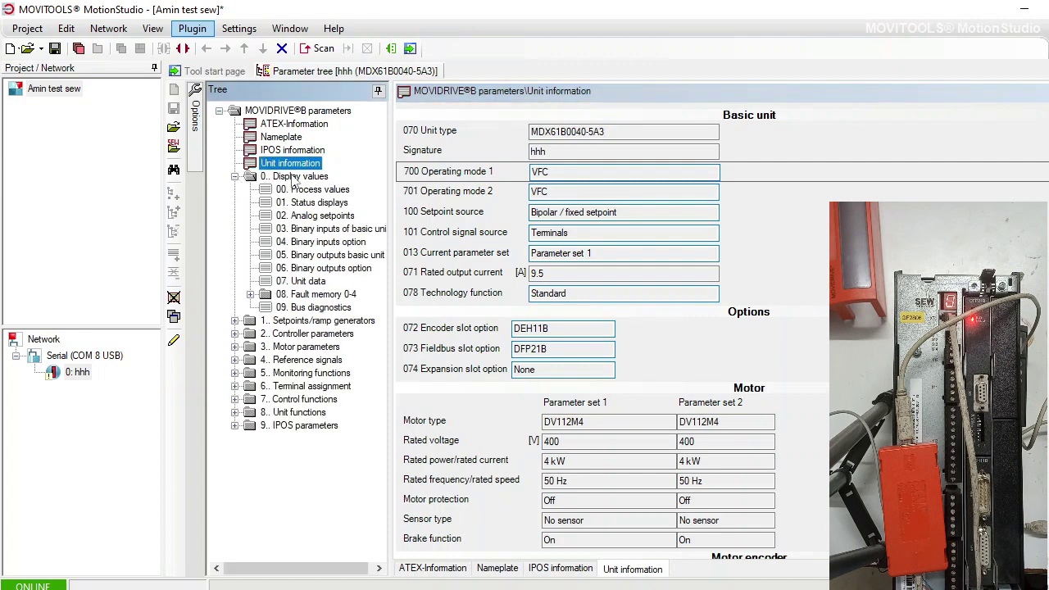
click(235, 347)
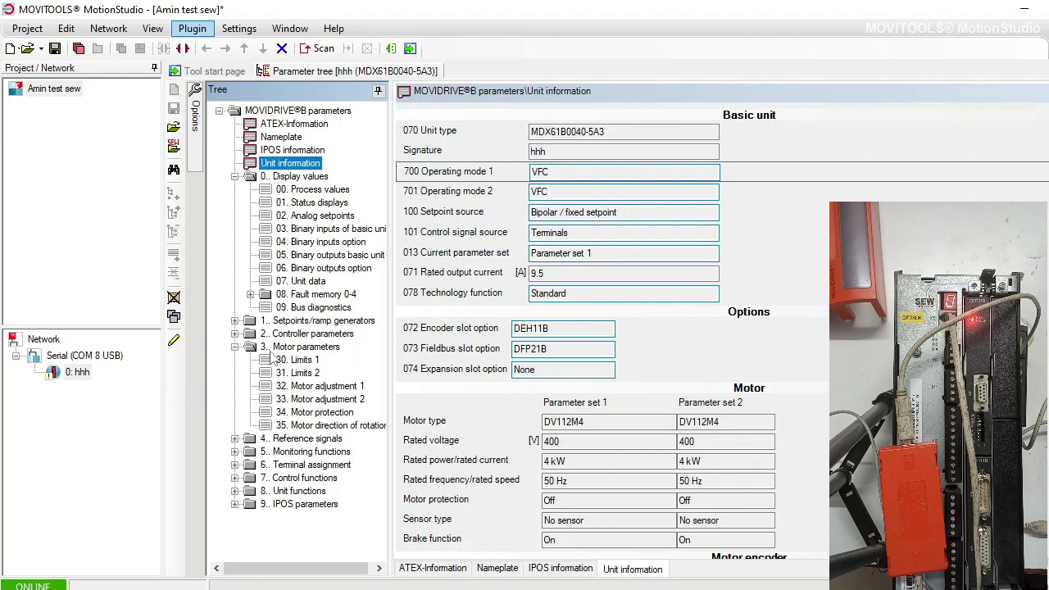
click(235, 321)
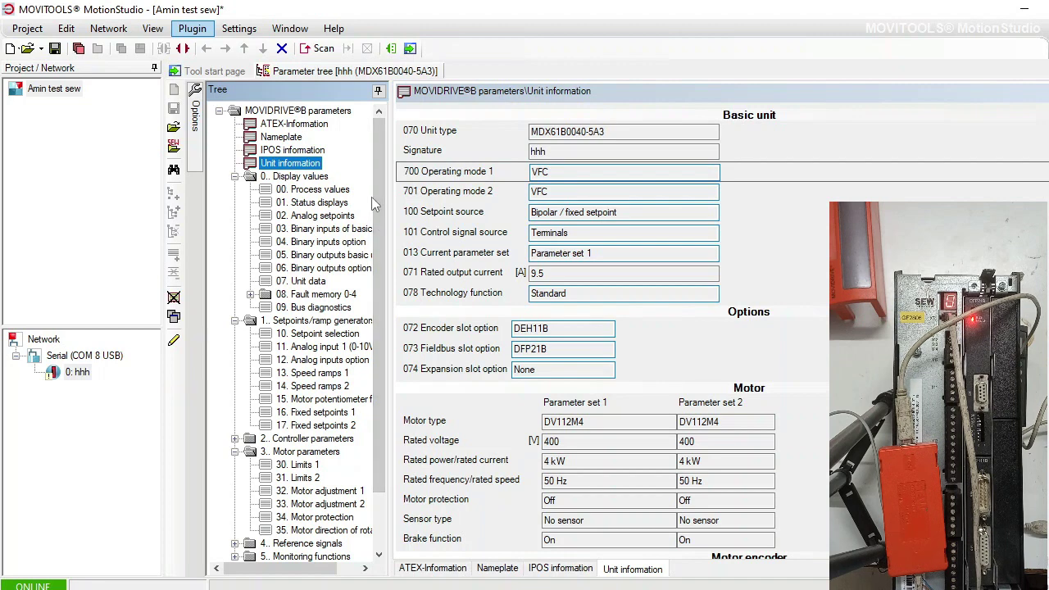
drag(379, 184, 374, 260)
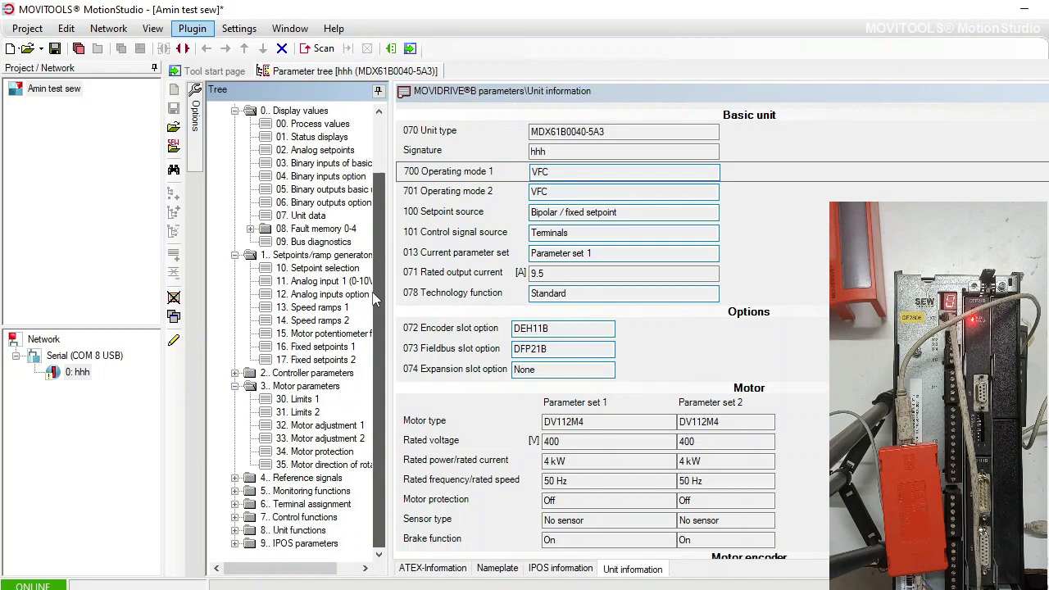